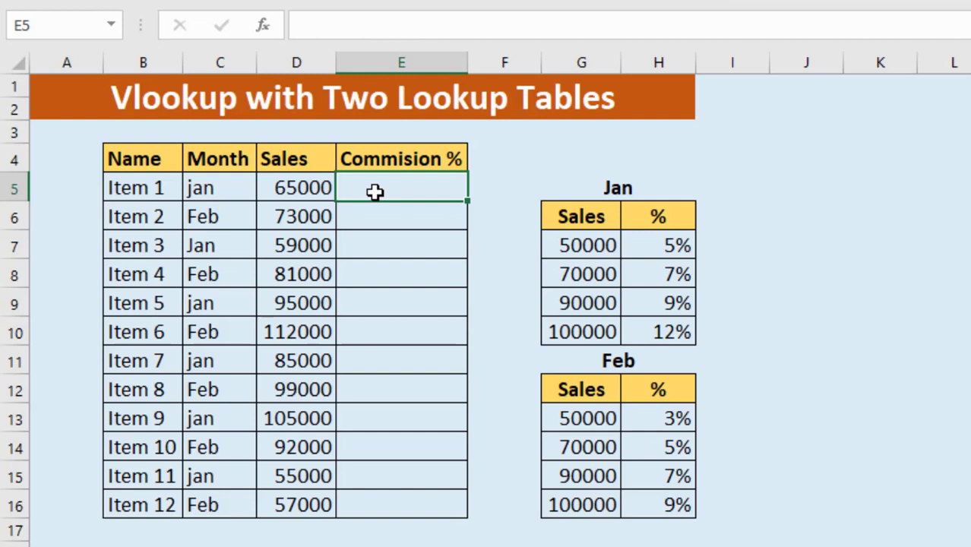
# Examine the sales table's Name, Month and Sales columns, the first four items' months, and the empty Commision % column
pyautogui.moveTo(133, 161); pyautogui.dragTo(391, 498)
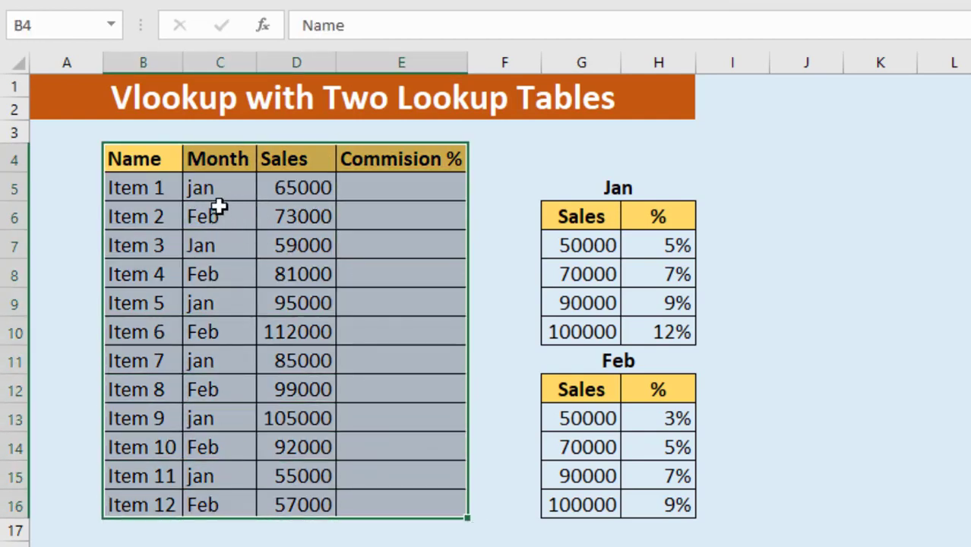
pyautogui.click(149, 164)
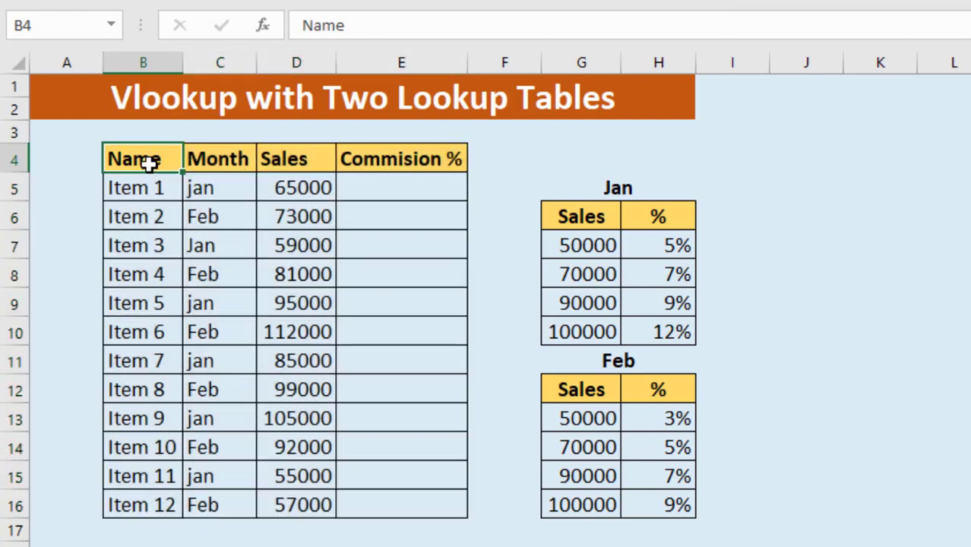
pyautogui.click(216, 164)
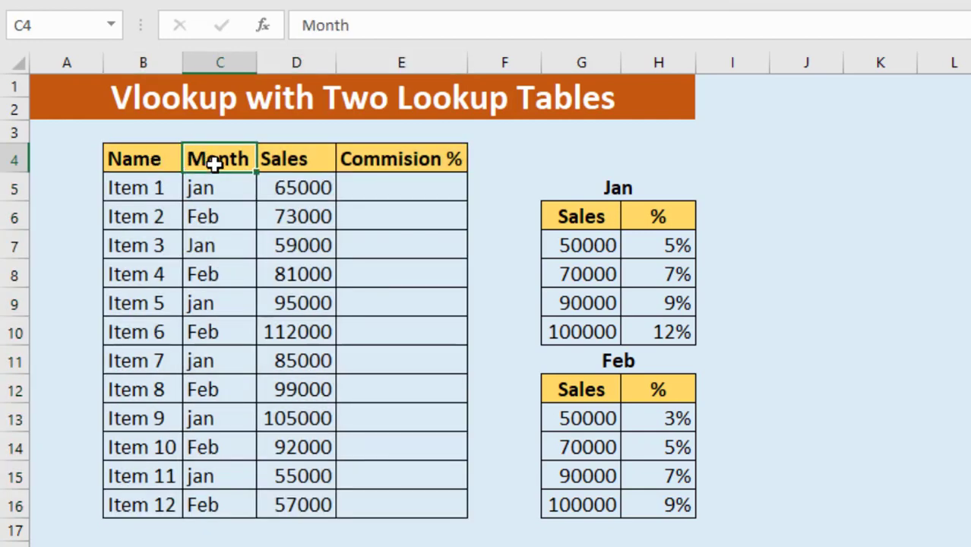
pyautogui.click(283, 160)
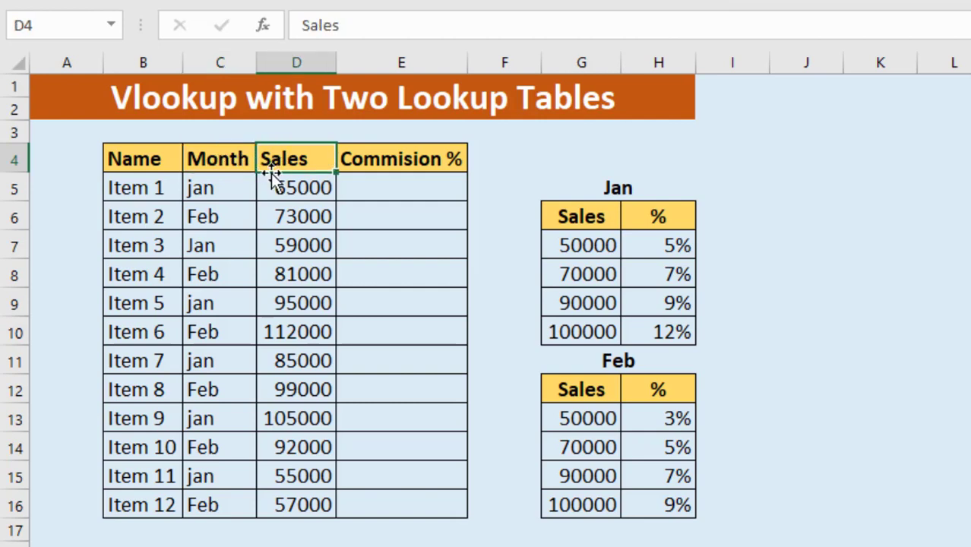
pyautogui.click(158, 189)
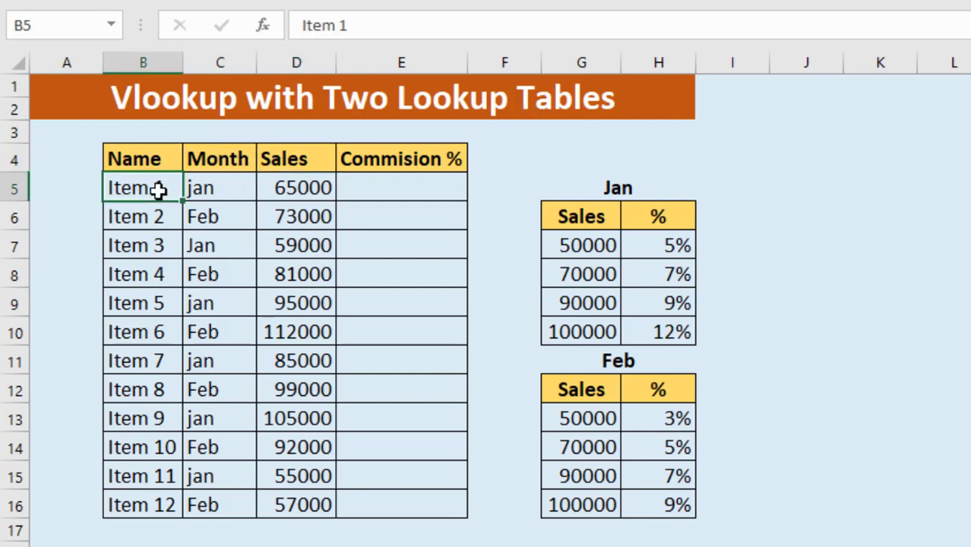
pyautogui.click(212, 191)
pyautogui.click(143, 219)
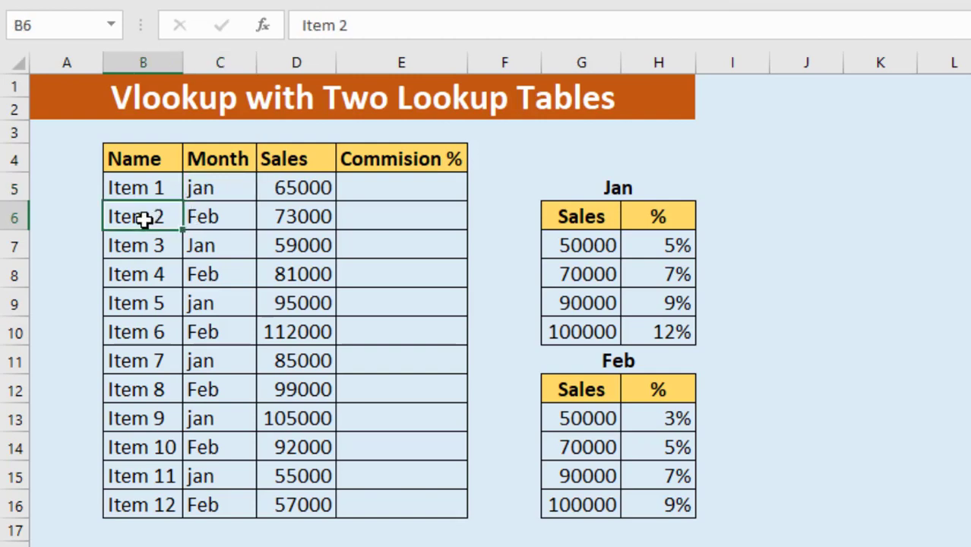
pyautogui.click(207, 218)
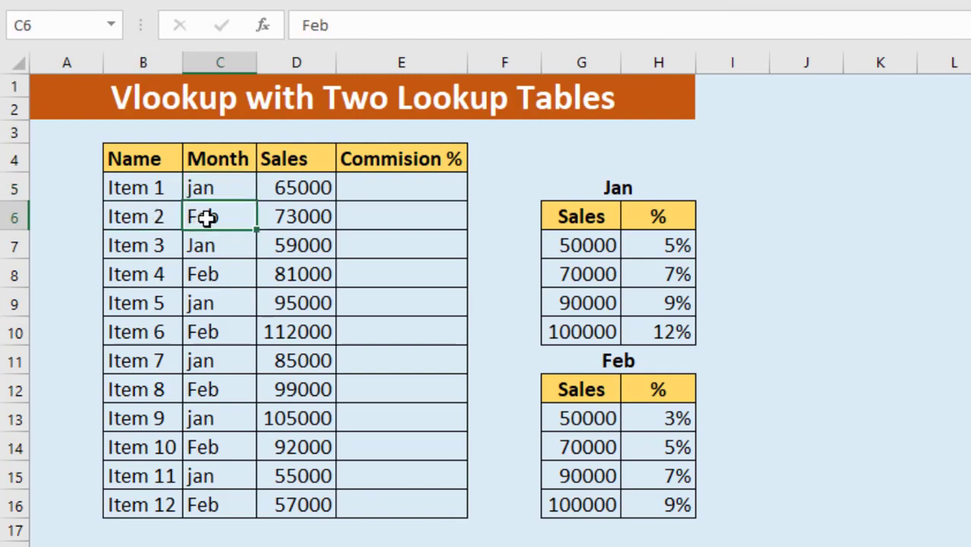
pyautogui.click(152, 245)
pyautogui.click(207, 245)
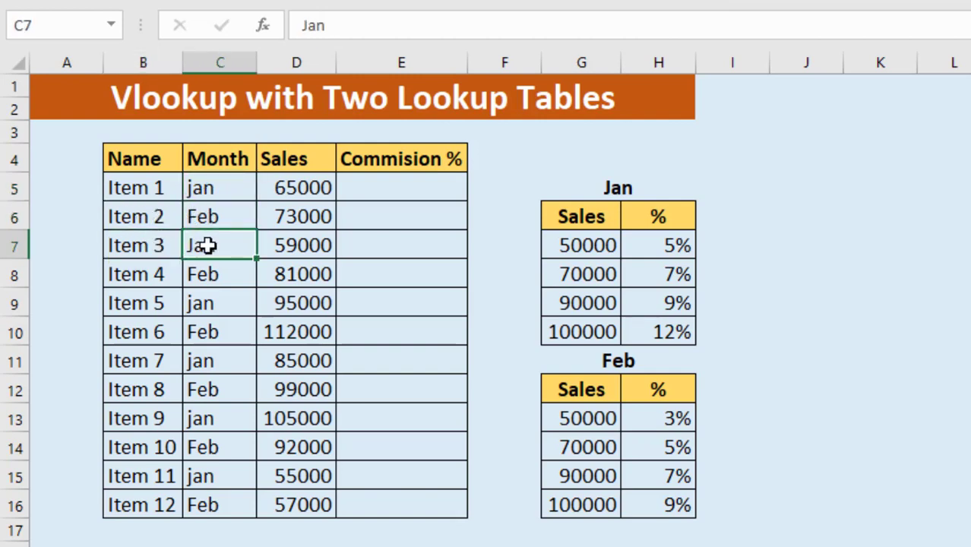
pyautogui.click(152, 273)
pyautogui.click(200, 274)
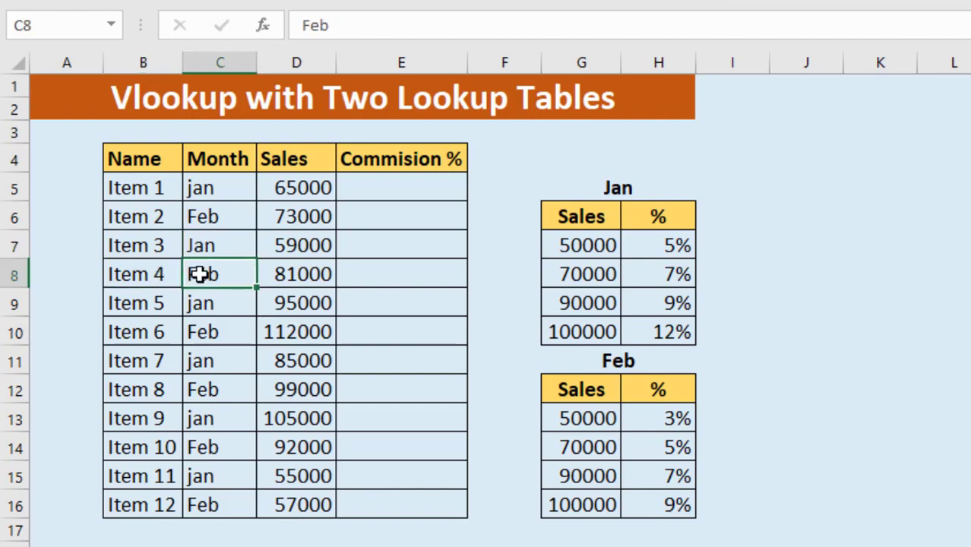
pyautogui.click(378, 186)
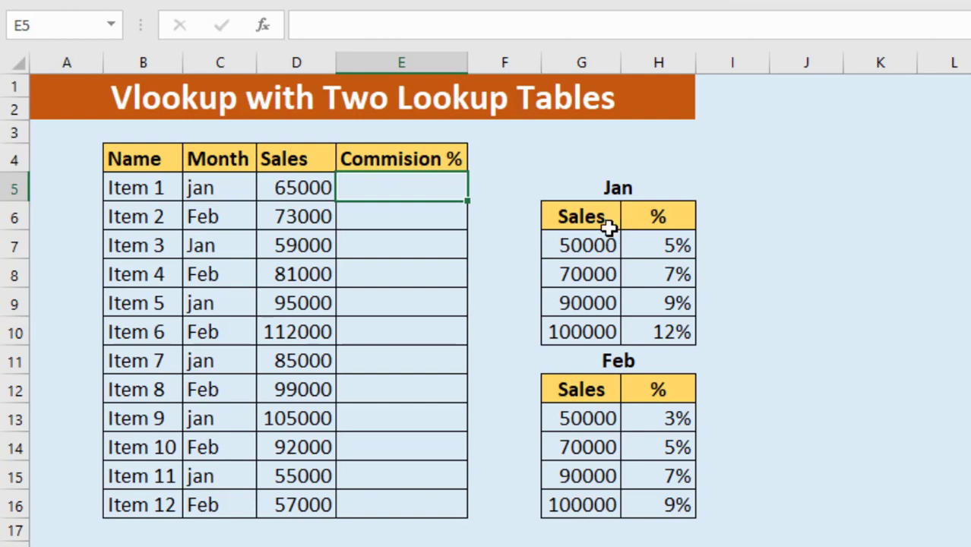
# Examine the Jan and Feb commission rate tables against the months of Item 1 and Item 2
pyautogui.moveTo(592, 246); pyautogui.dragTo(673, 322)
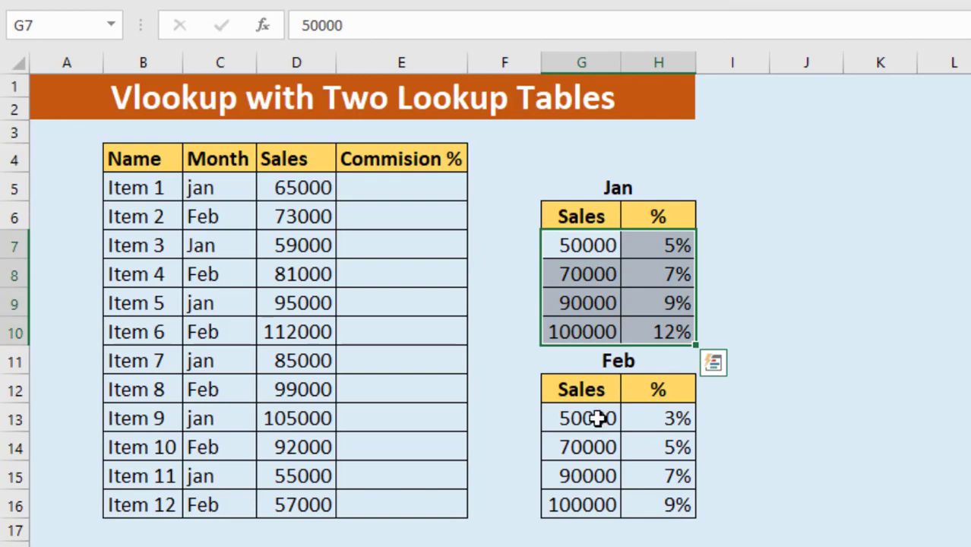
pyautogui.moveTo(598, 418); pyautogui.dragTo(655, 502)
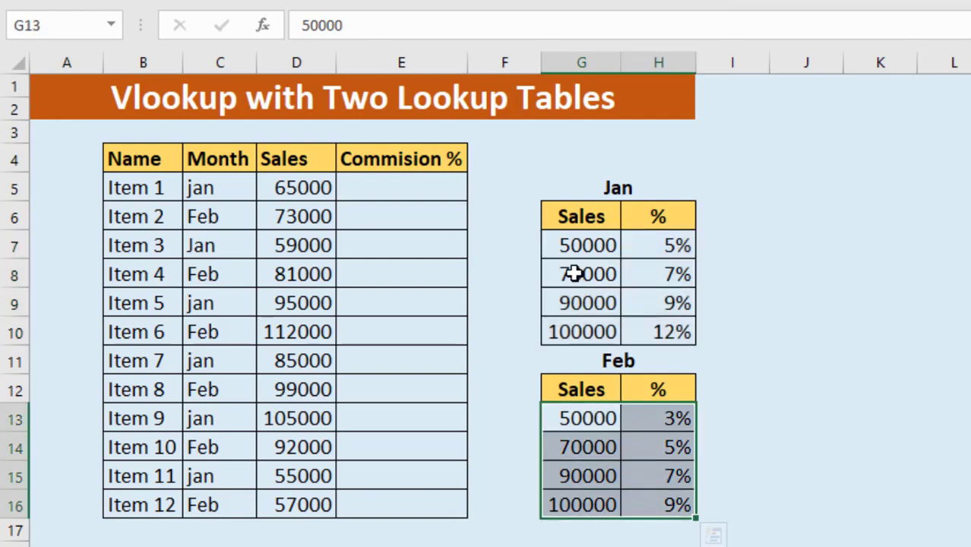
pyautogui.click(582, 251)
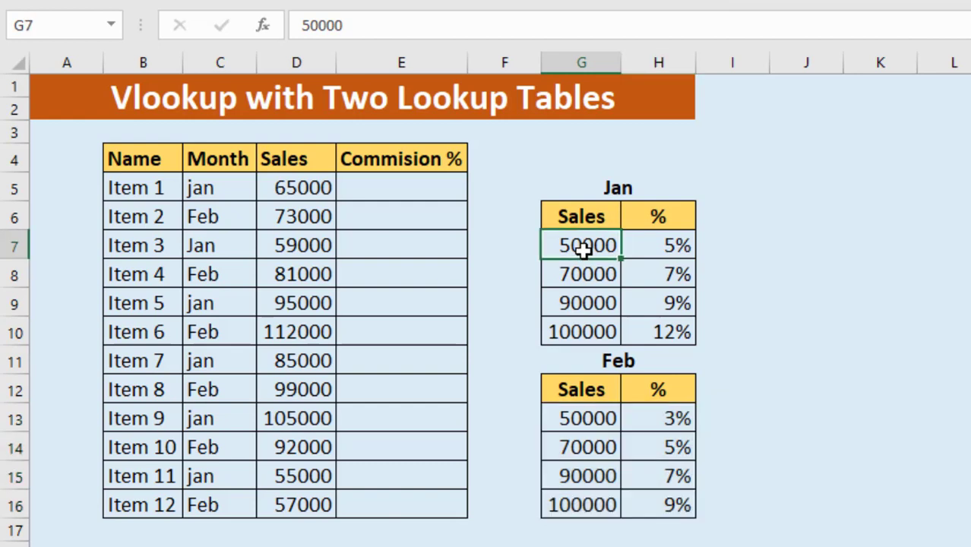
pyautogui.click(597, 420)
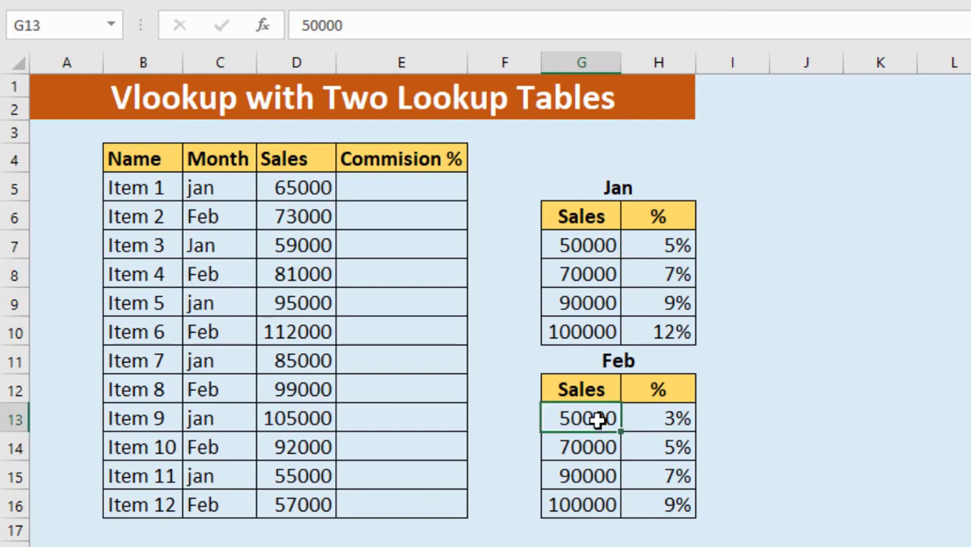
pyautogui.click(653, 423)
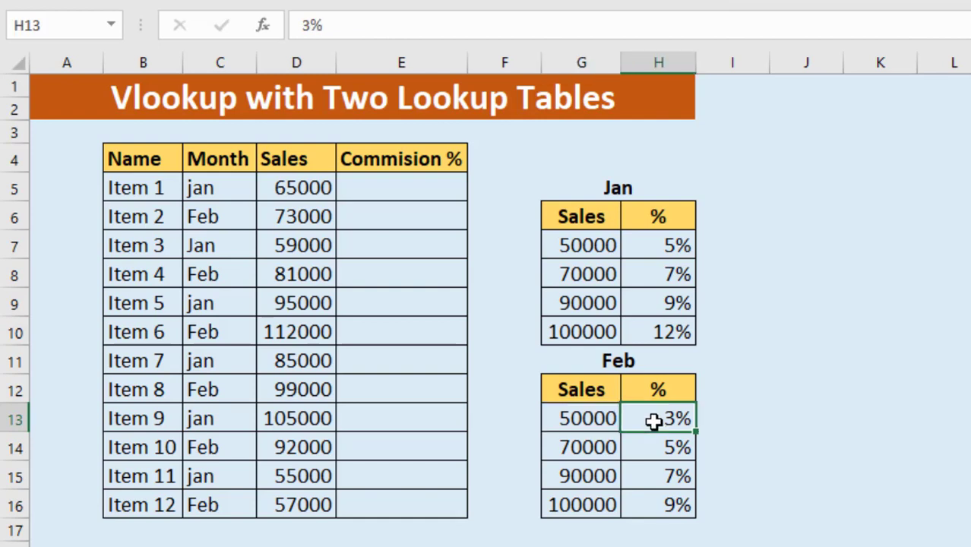
pyautogui.click(413, 189)
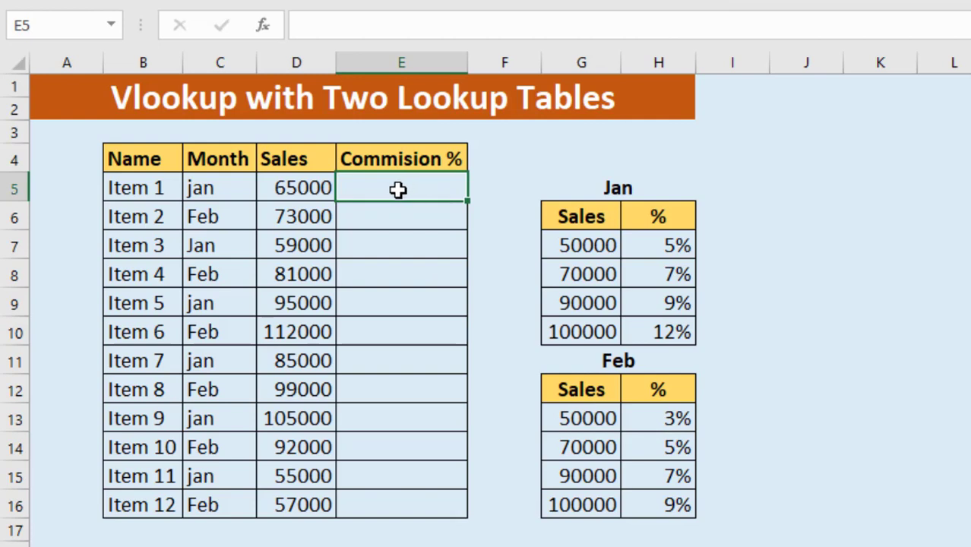
pyautogui.click(230, 190)
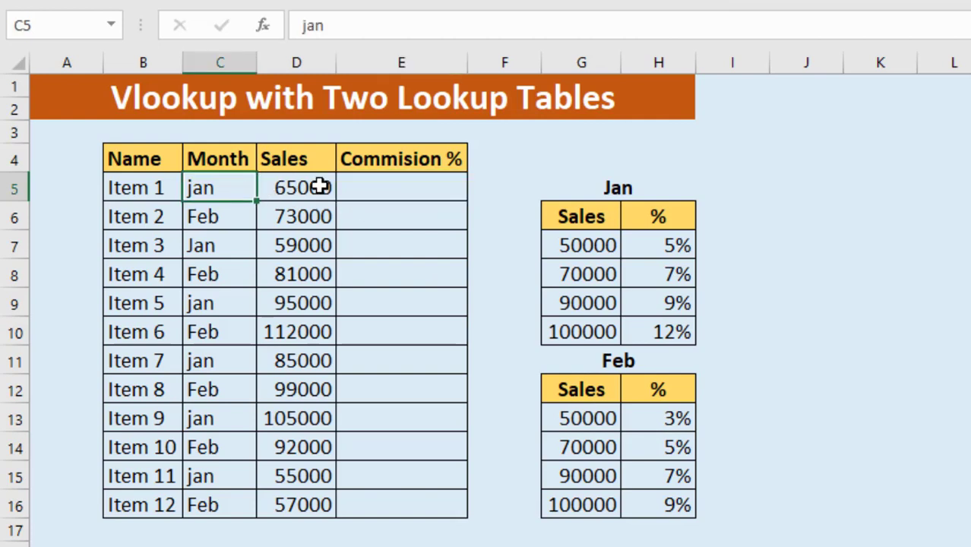
pyautogui.click(372, 188)
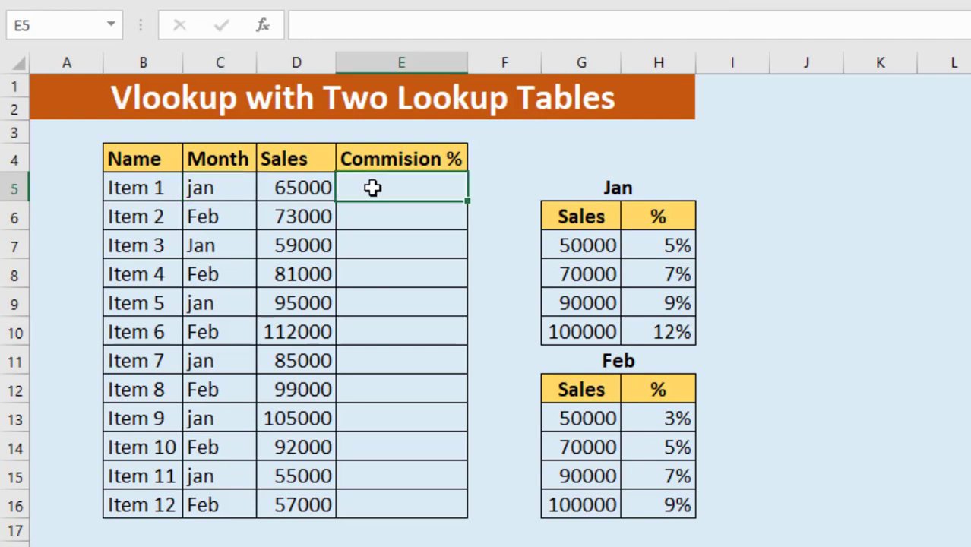
pyautogui.click(222, 216)
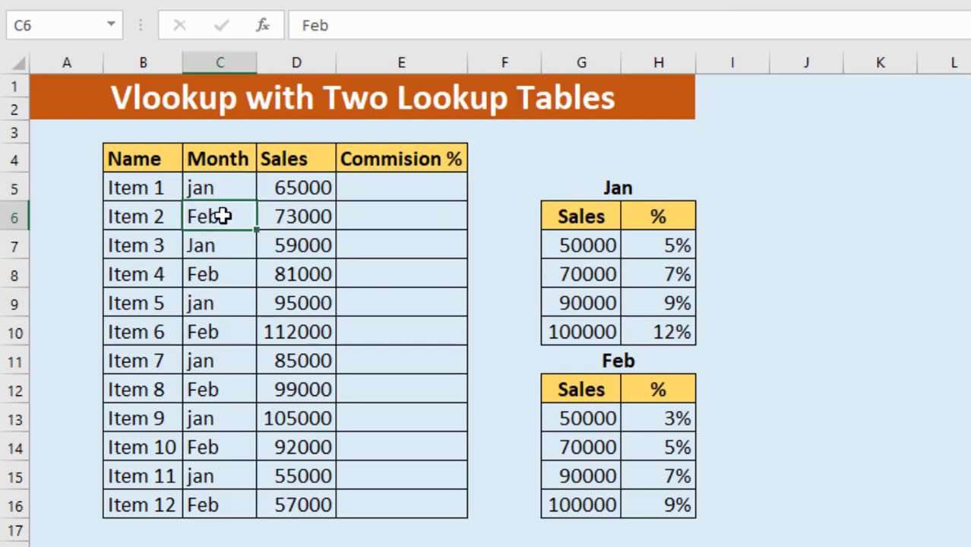
pyautogui.click(360, 219)
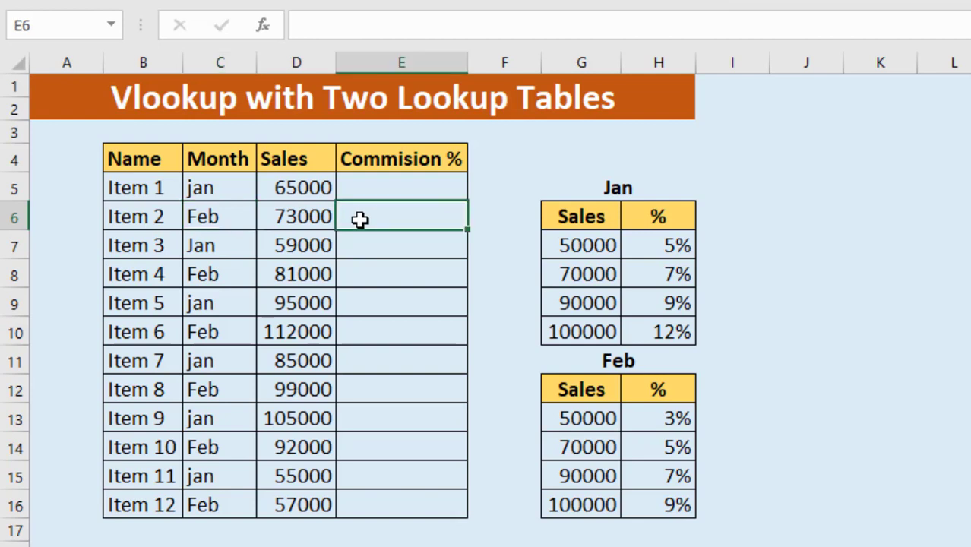
# Begin a VLOOKUP formula in E5 with the sales amount in D5 as the lookup value
pyautogui.click(379, 192)
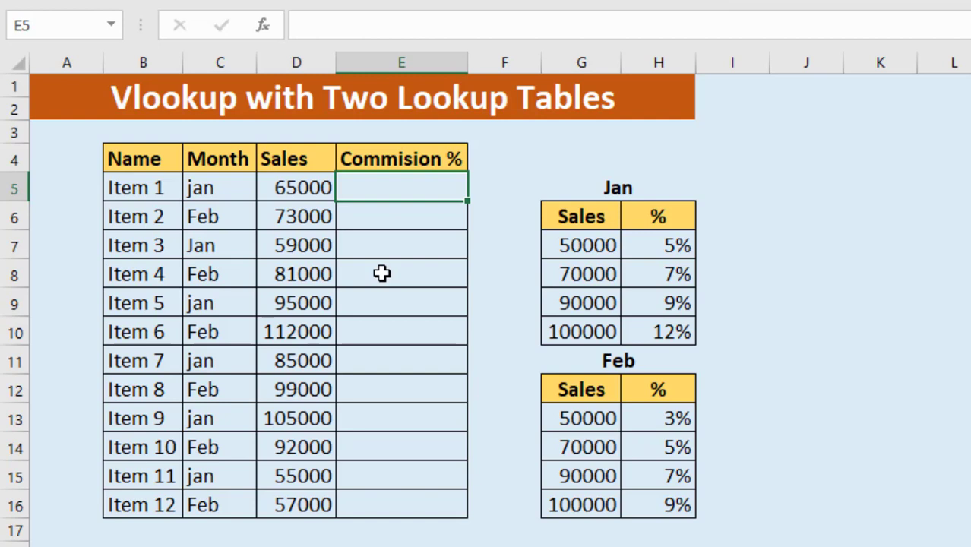
pyautogui.write('=vl')
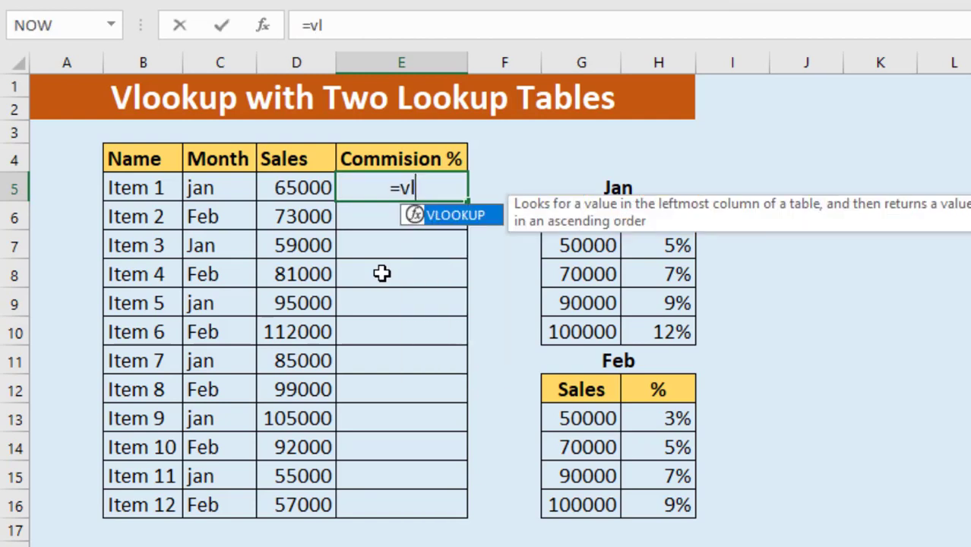
pyautogui.doubleClick(453, 215)
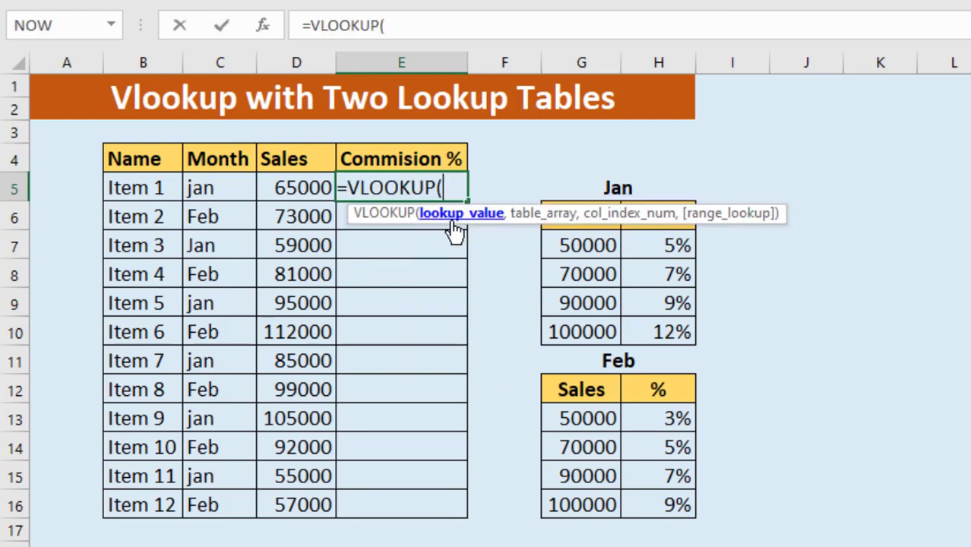
pyautogui.click(296, 192)
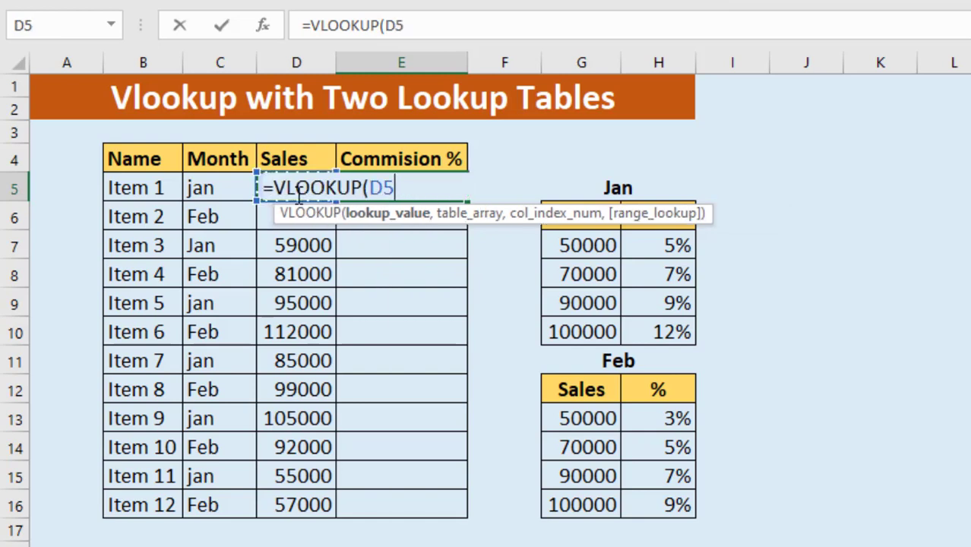
pyautogui.write(',')
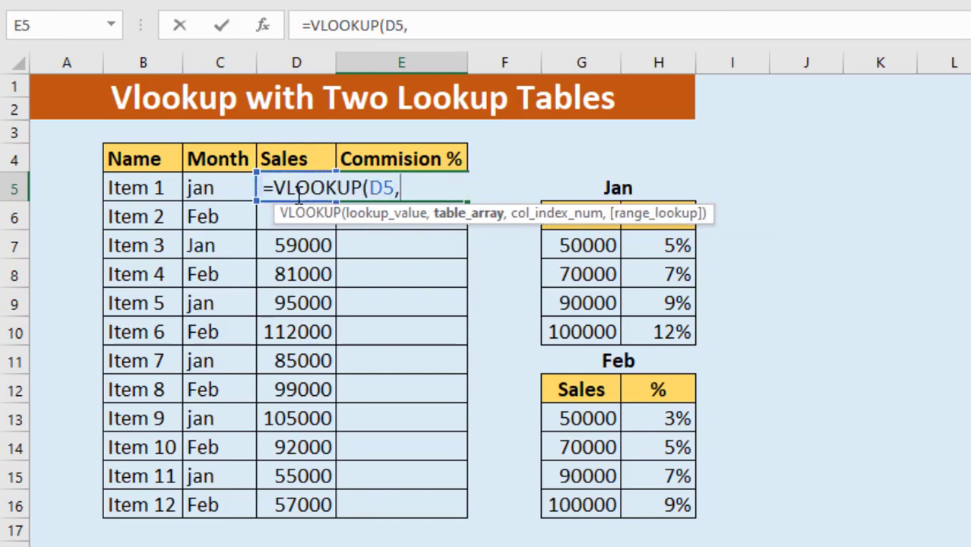
pyautogui.write('if')
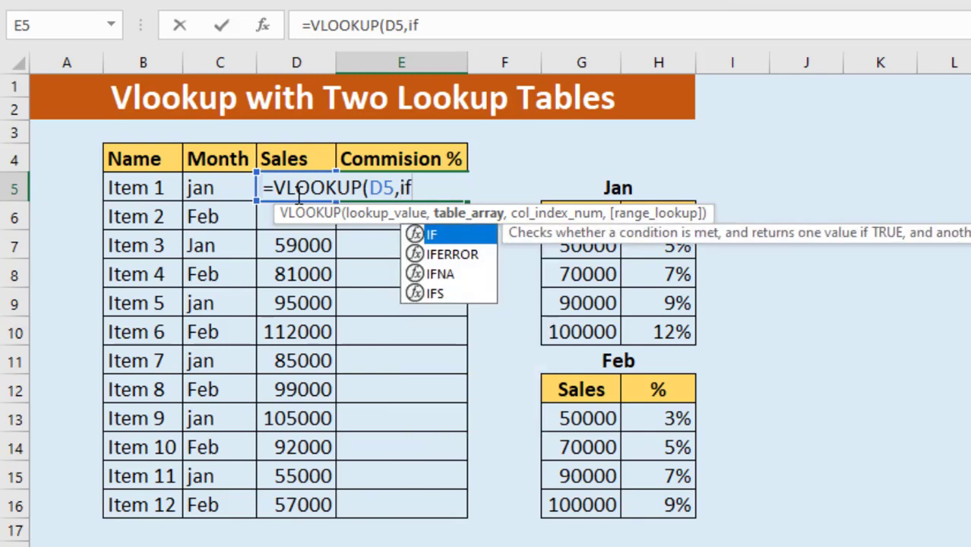
pyautogui.write('(')
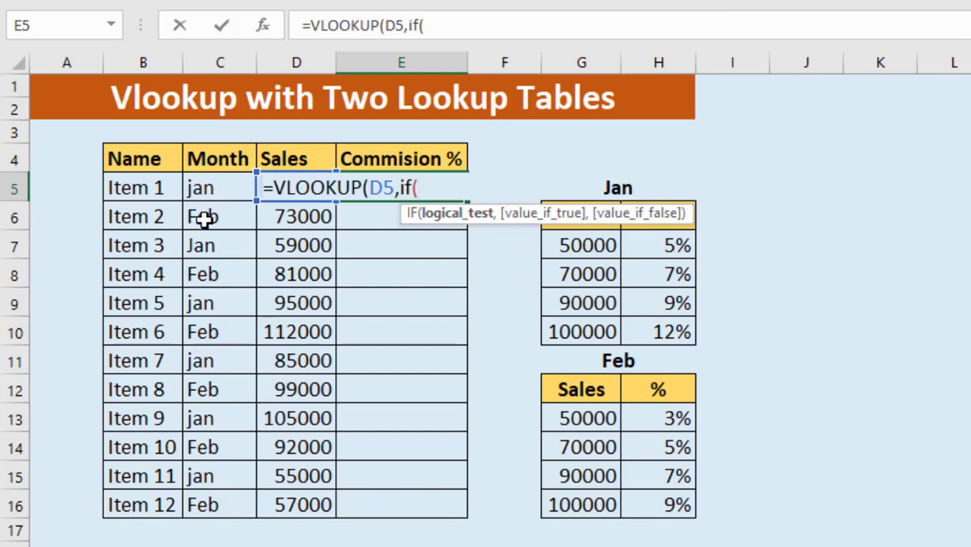
# Nest an IF function as the VLOOKUP's table array, with C5="Jan" as its logical test
pyautogui.click(213, 190)
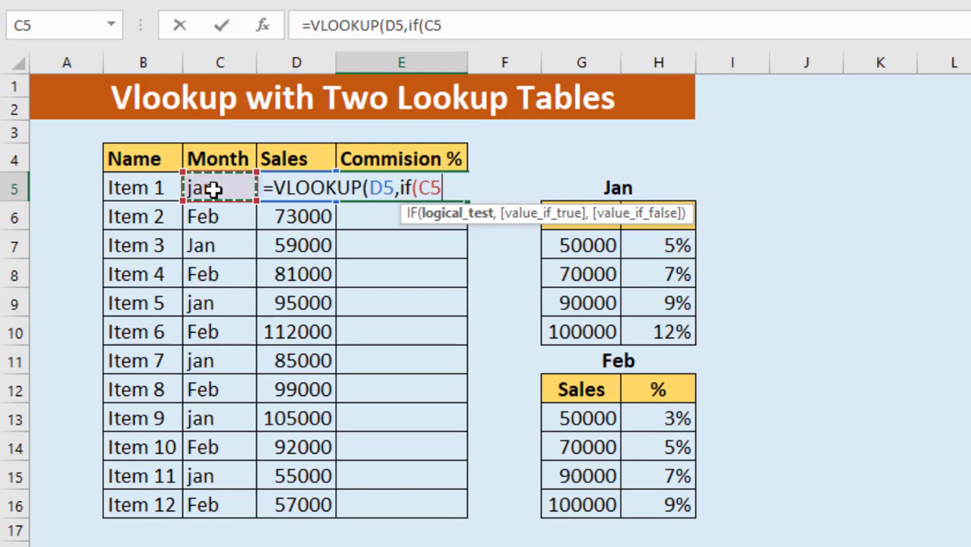
pyautogui.write('=')
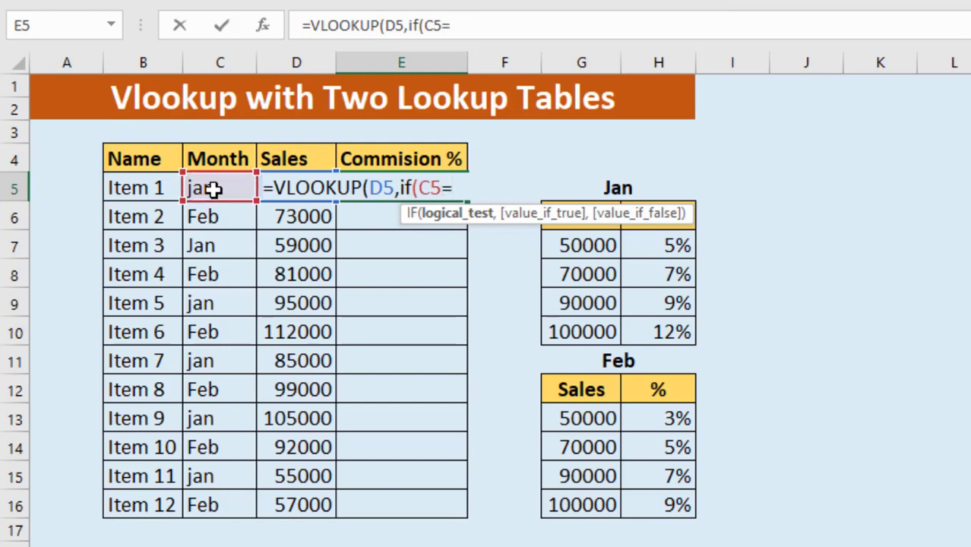
pyautogui.write('"Jan')
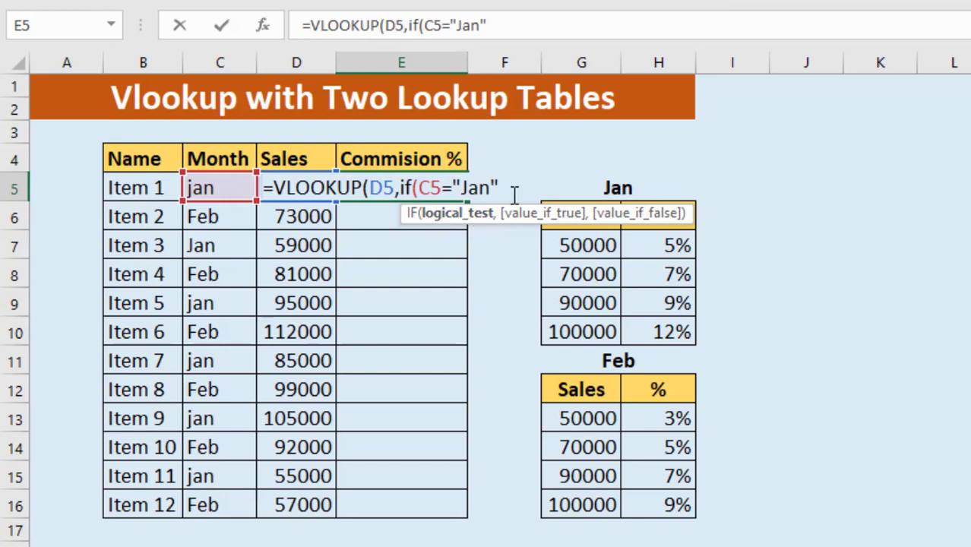
pyautogui.write(',')
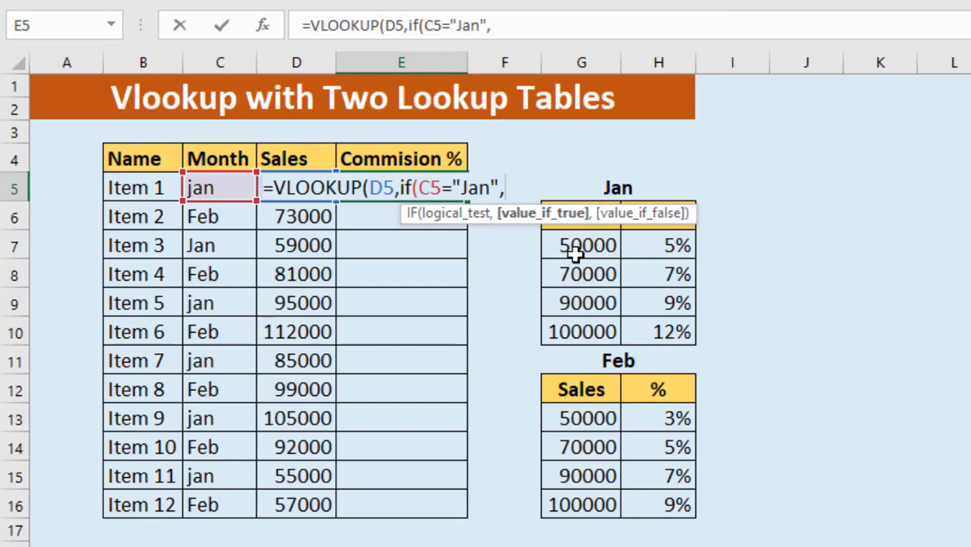
# Complete the nested IF with absolute ranges: Jan table $G$7:$H$10 if true, Feb table $G$13:$H$16 if false
pyautogui.moveTo(568, 245); pyautogui.dragTo(654, 329)
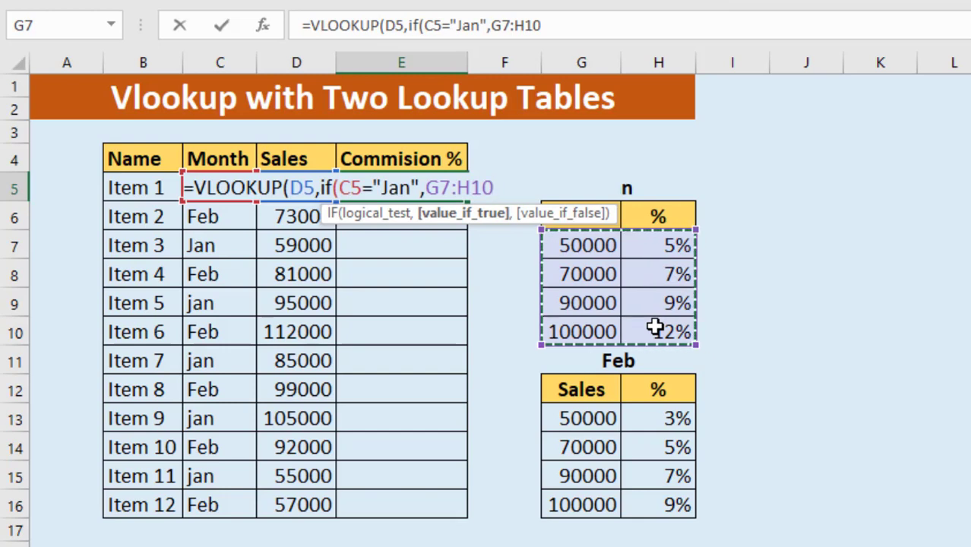
pyautogui.press('F4')
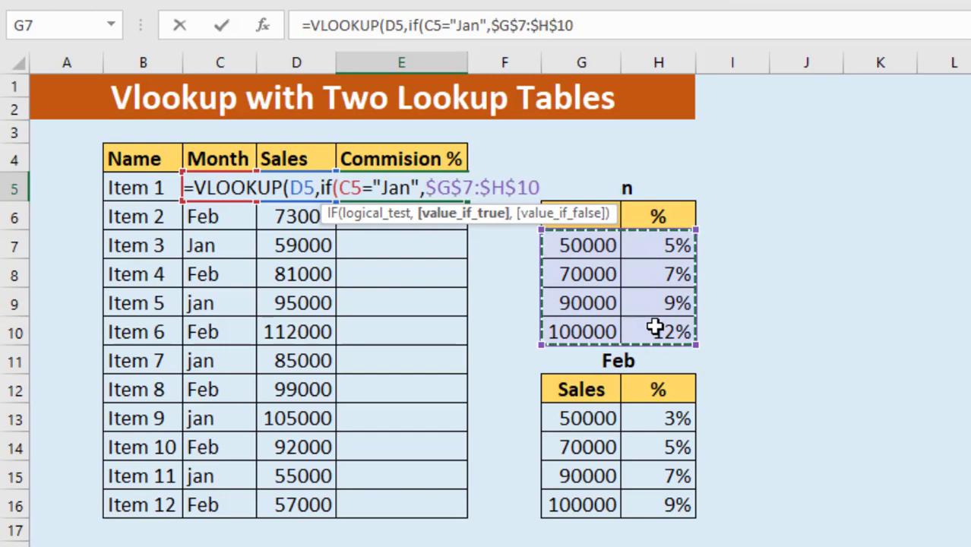
pyautogui.write(',')
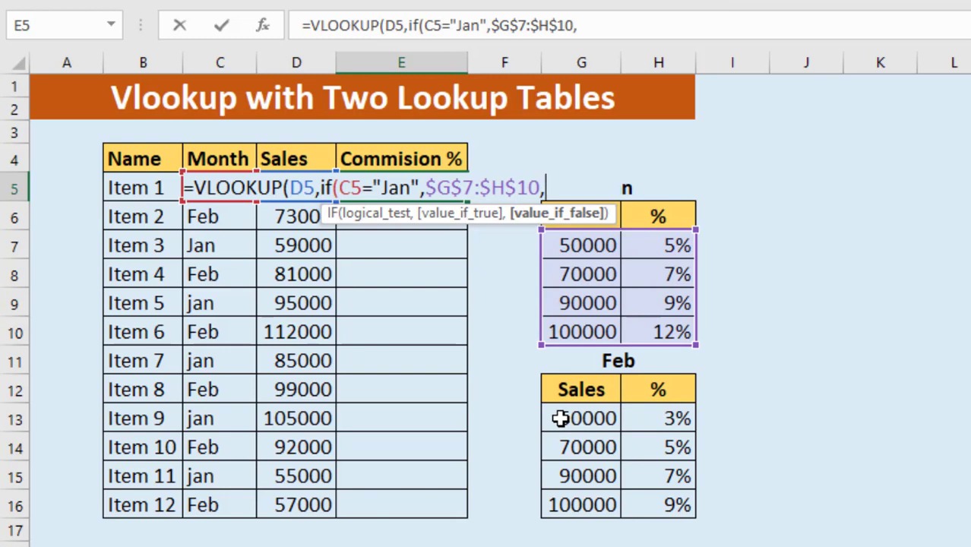
pyautogui.moveTo(560, 417)
pyautogui.mouseDown()
pyautogui.moveTo(651, 475)
pyautogui.moveTo(654, 497)
pyautogui.mouseUp()
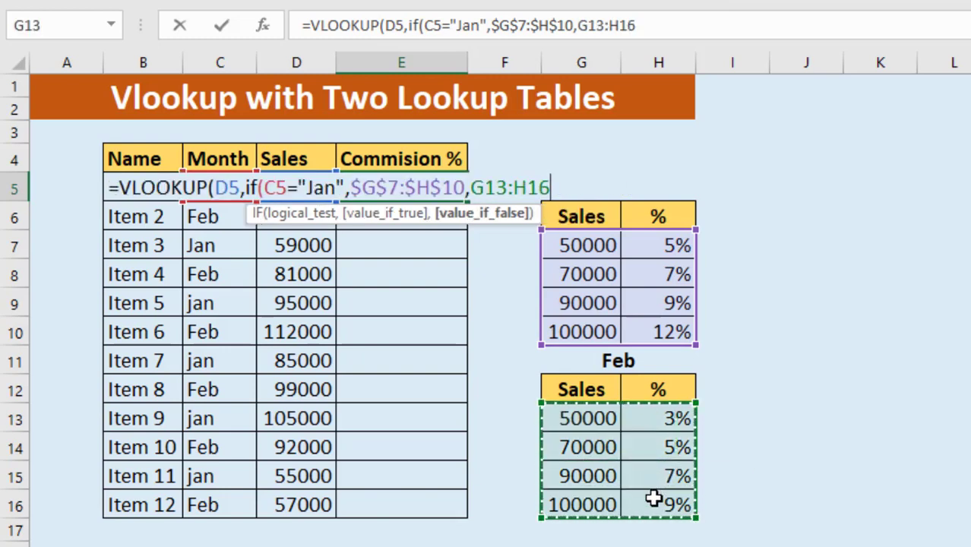
pyautogui.press('F4')
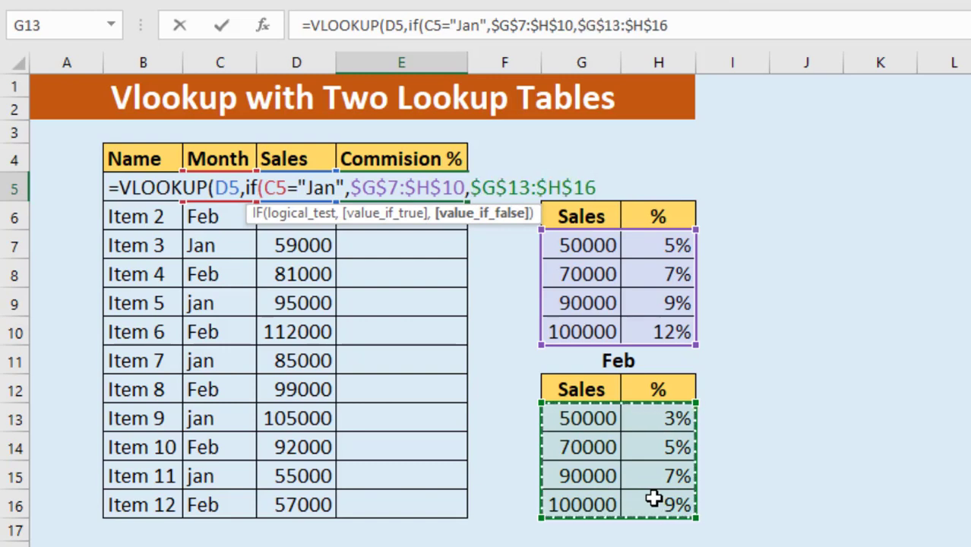
pyautogui.write(')')
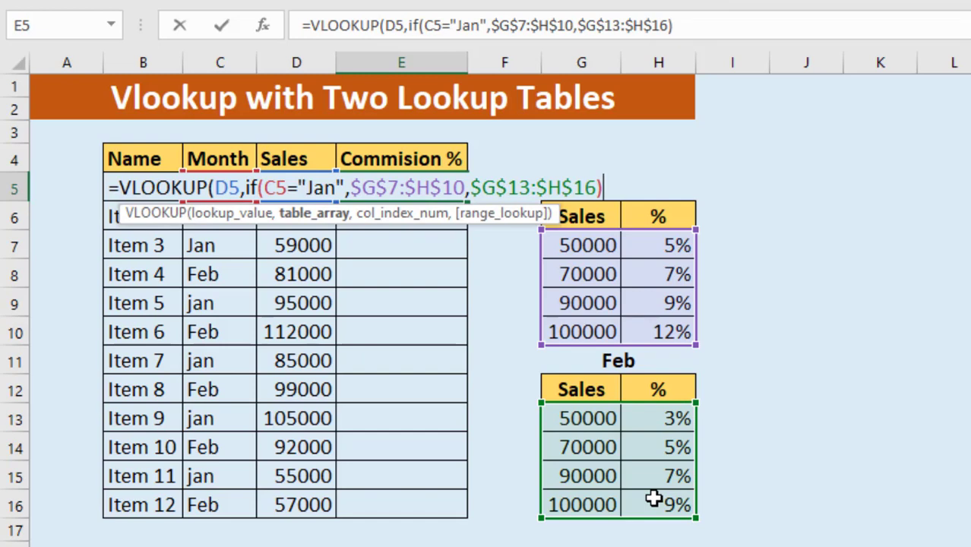
pyautogui.write(',')
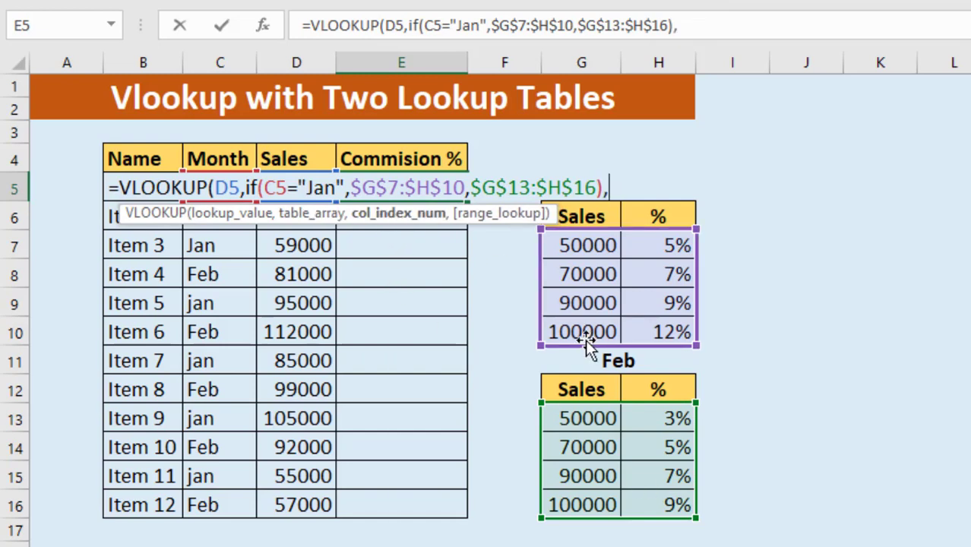
pyautogui.write('2,')
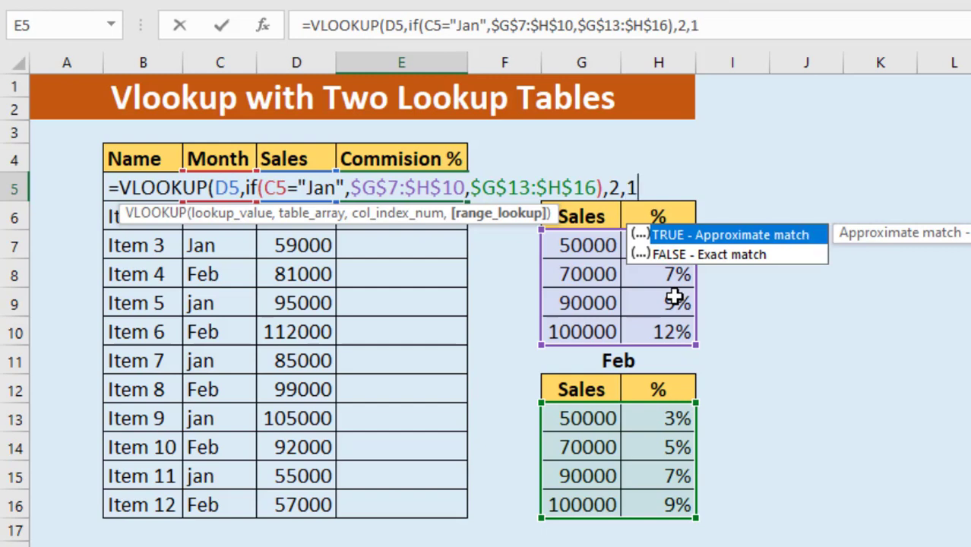
# Finish the VLOOKUP in E5 with column index 2 and range lookup 1, and fill the formula down to E16
pyautogui.write('1)')
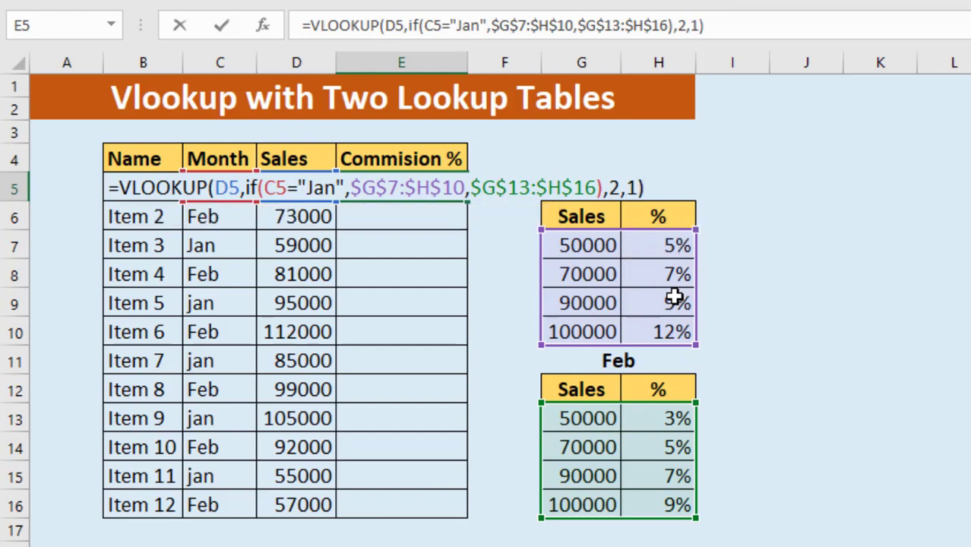
pyautogui.press('Return')
pyautogui.click(396, 186)
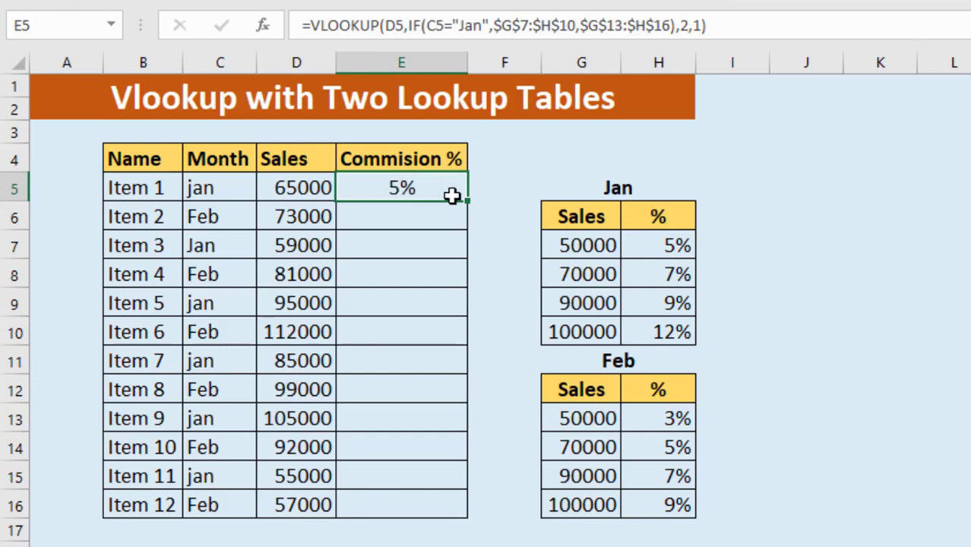
pyautogui.moveTo(467, 201); pyautogui.dragTo(449, 508)
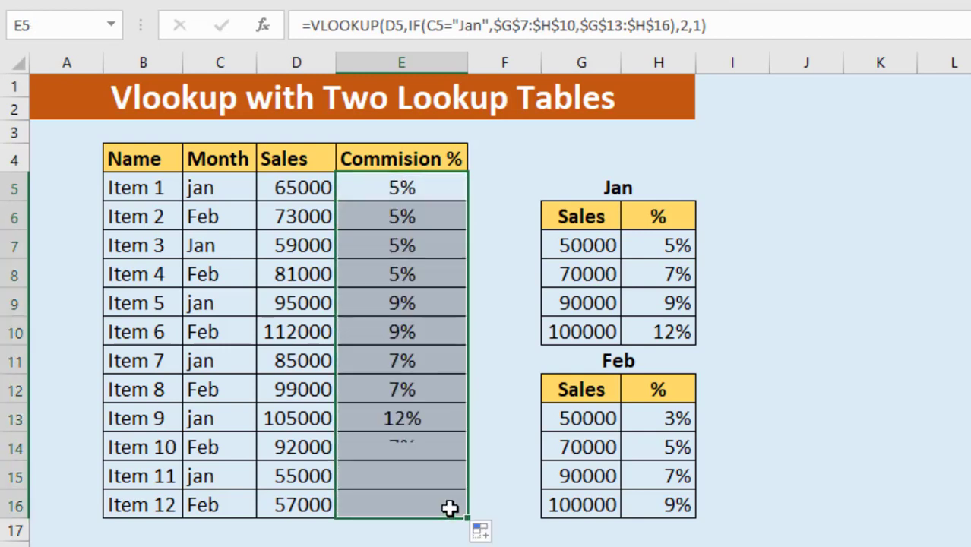
# Check Item 6's commission rate by comparing its month and sales with the last row of the Feb table
pyautogui.click(443, 342)
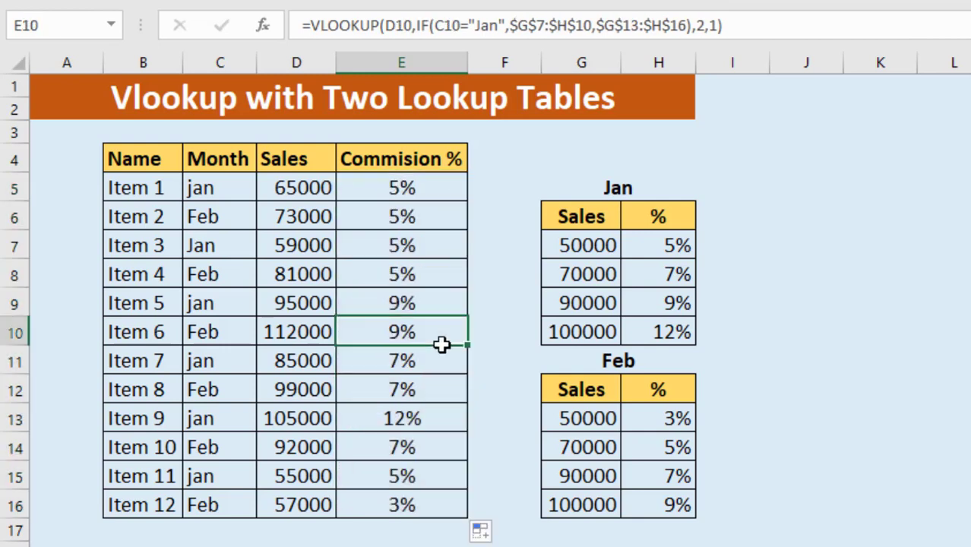
pyautogui.click(225, 335)
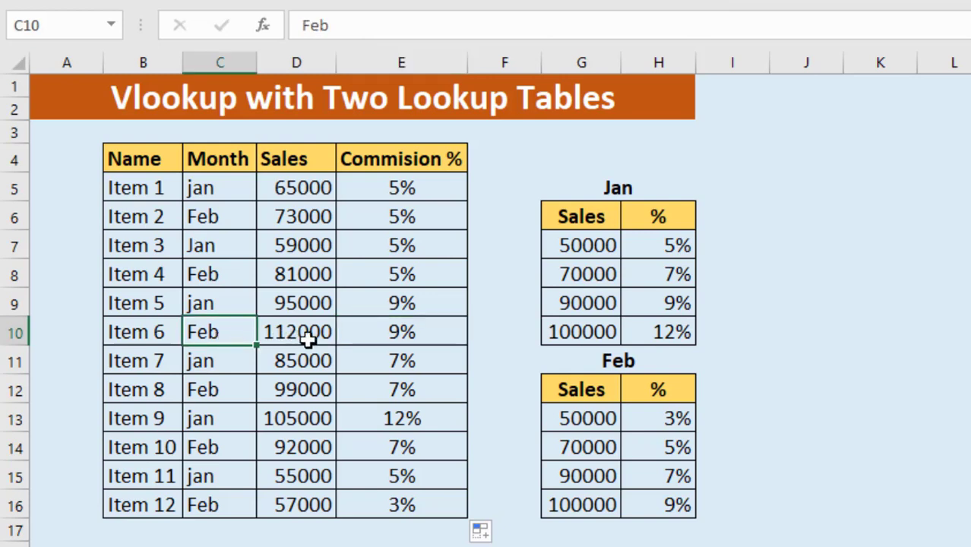
pyautogui.click(312, 336)
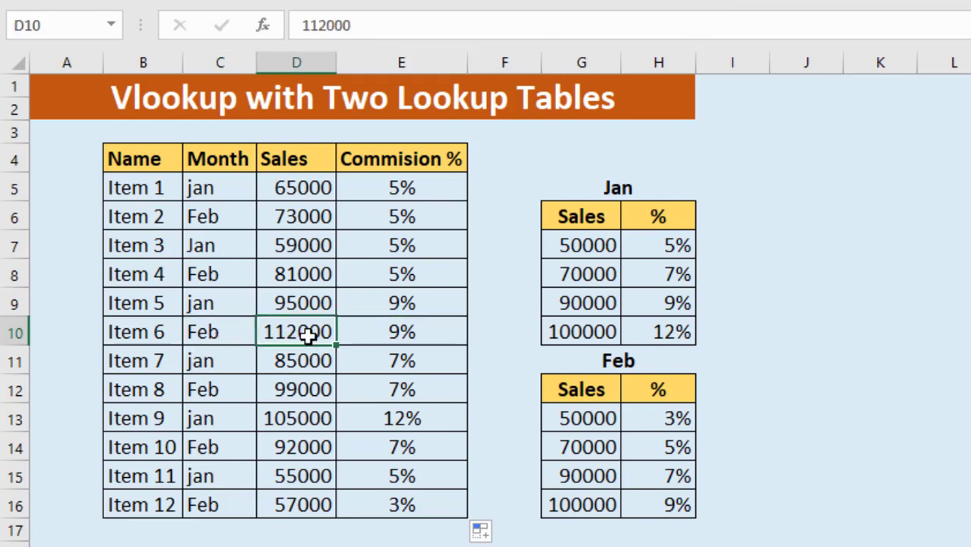
pyautogui.click(585, 509)
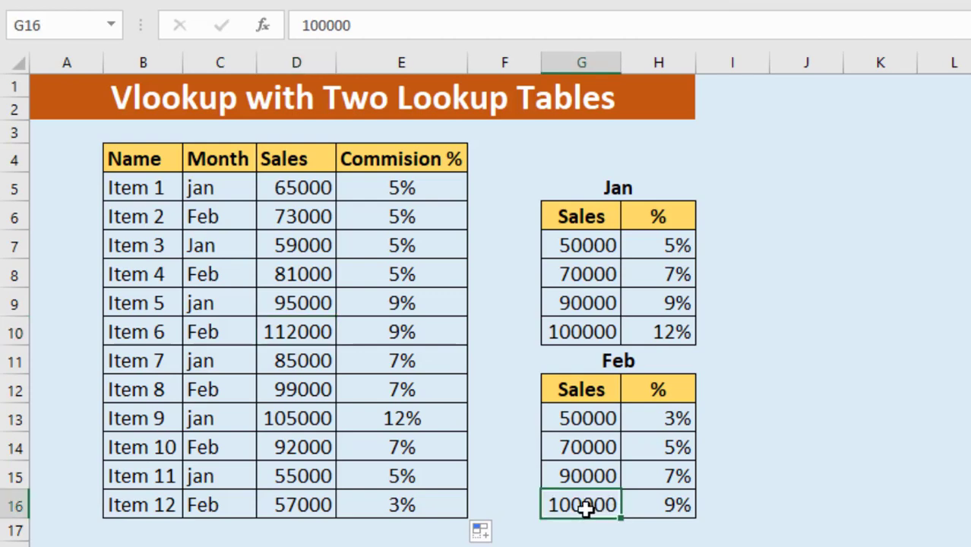
pyautogui.click(658, 511)
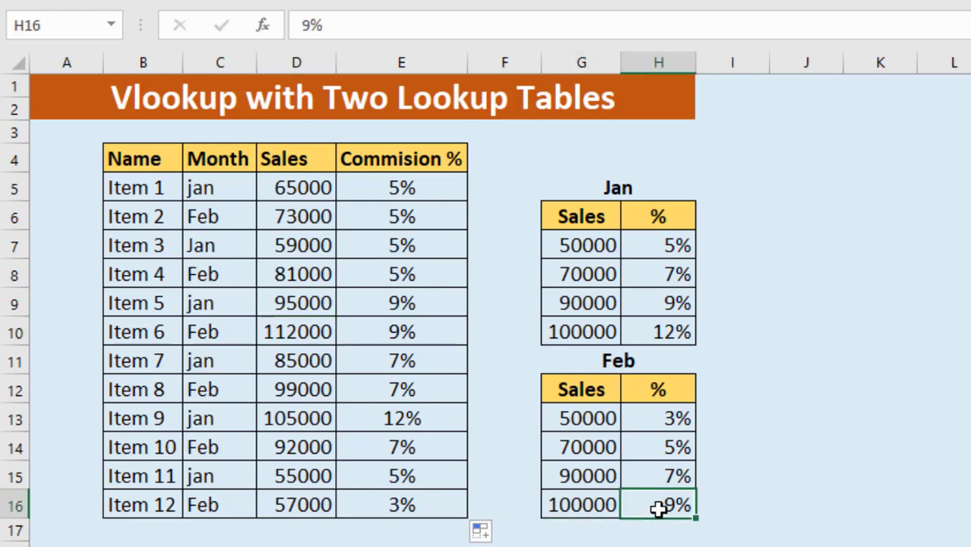
# Check Item 9's commission rate by comparing its month and sales with the last row of the Jan table
pyautogui.click(206, 421)
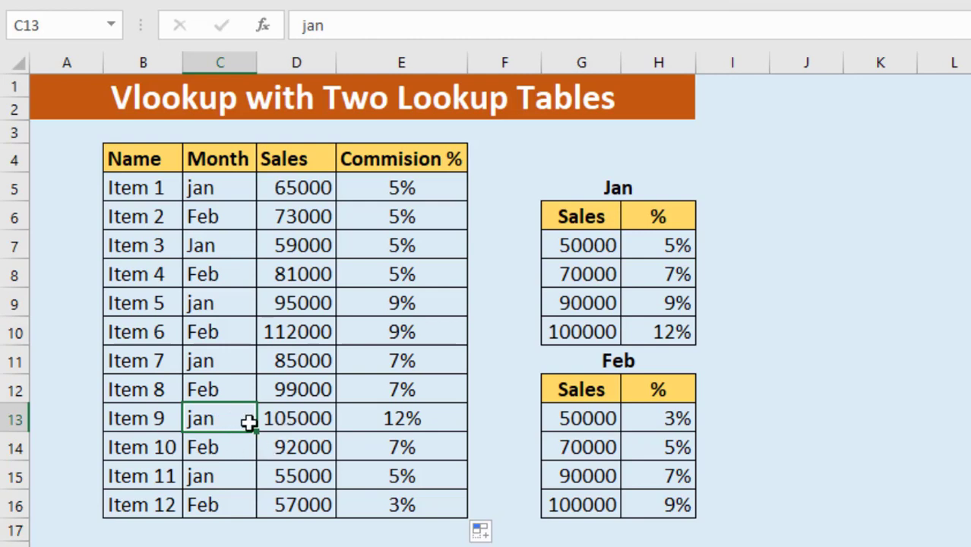
pyautogui.click(292, 424)
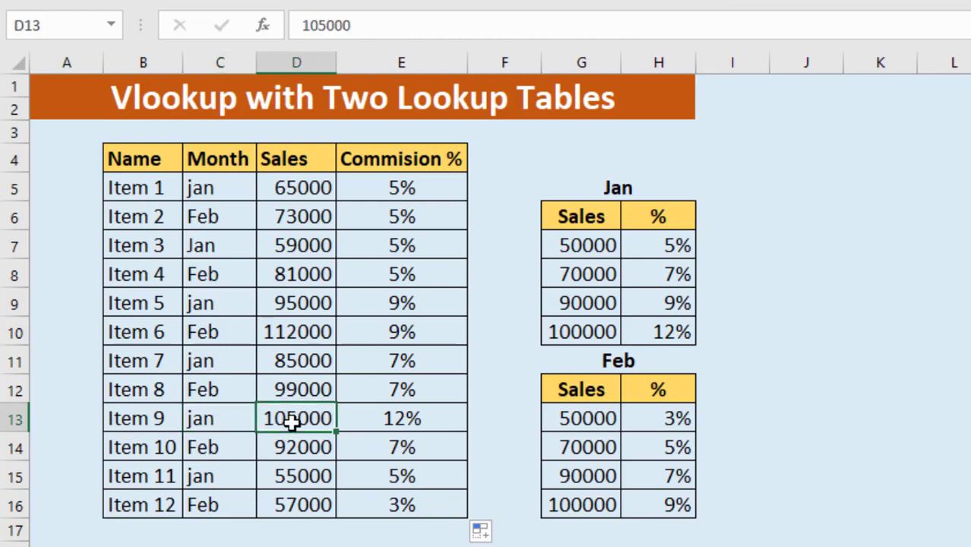
pyautogui.click(595, 337)
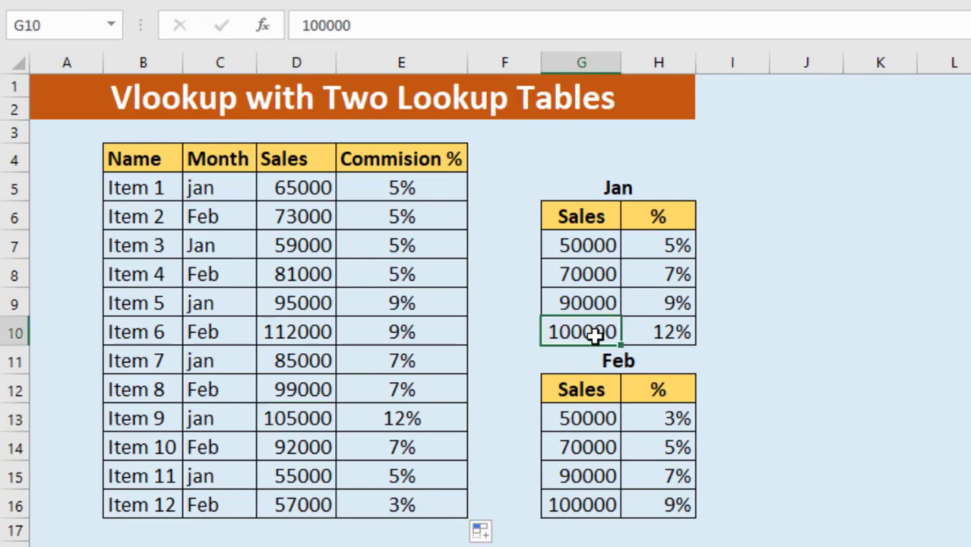
pyautogui.click(658, 339)
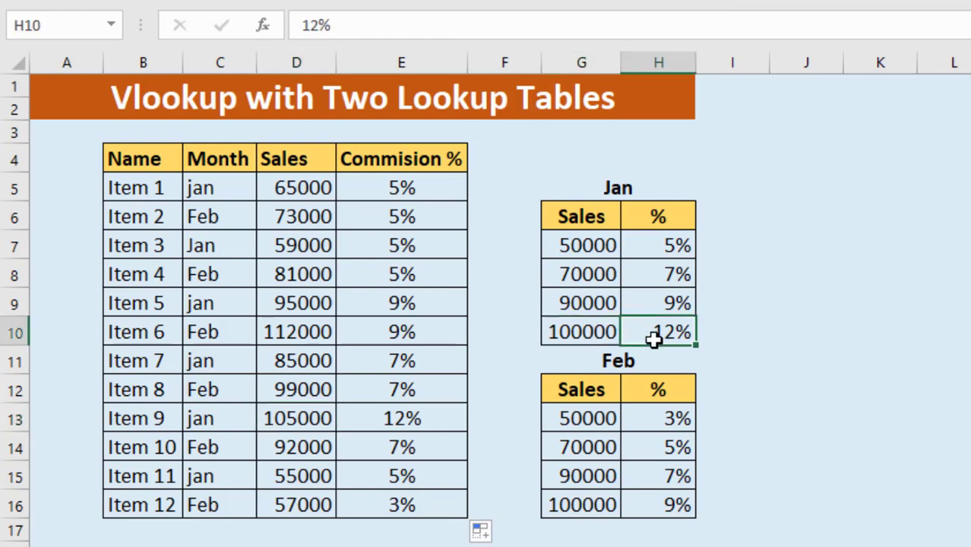
pyautogui.click(401, 423)
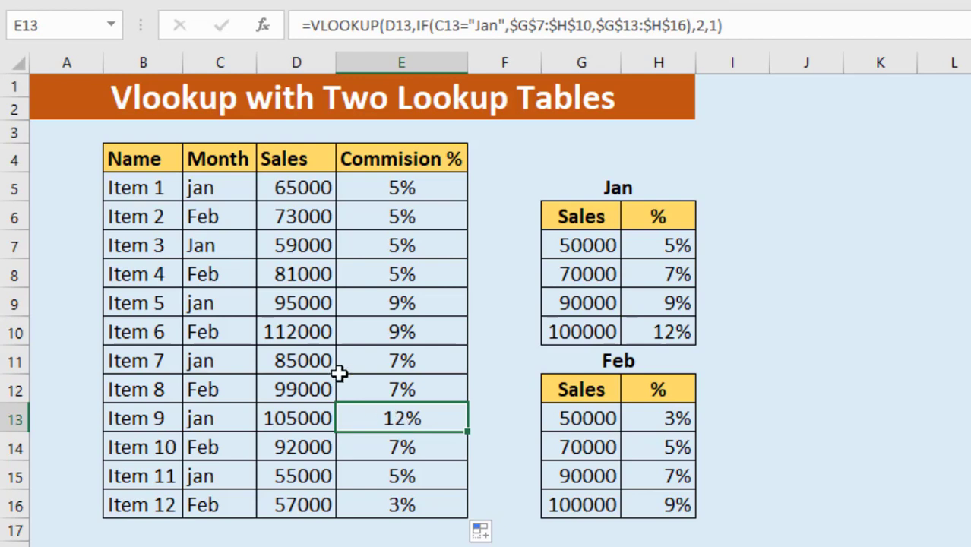
# Check Item 5's commission rate against the 90000 sales tier of the Jan table
pyautogui.click(405, 304)
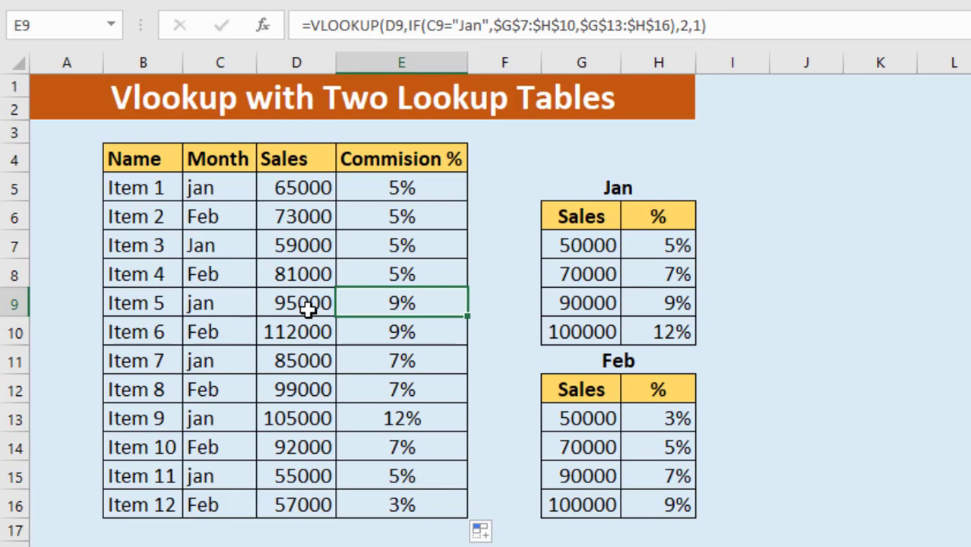
pyautogui.click(583, 306)
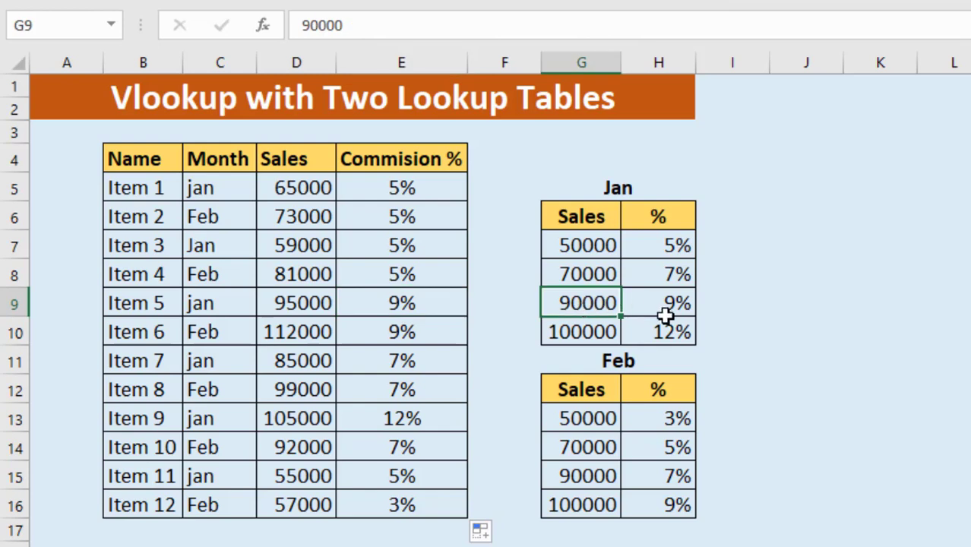